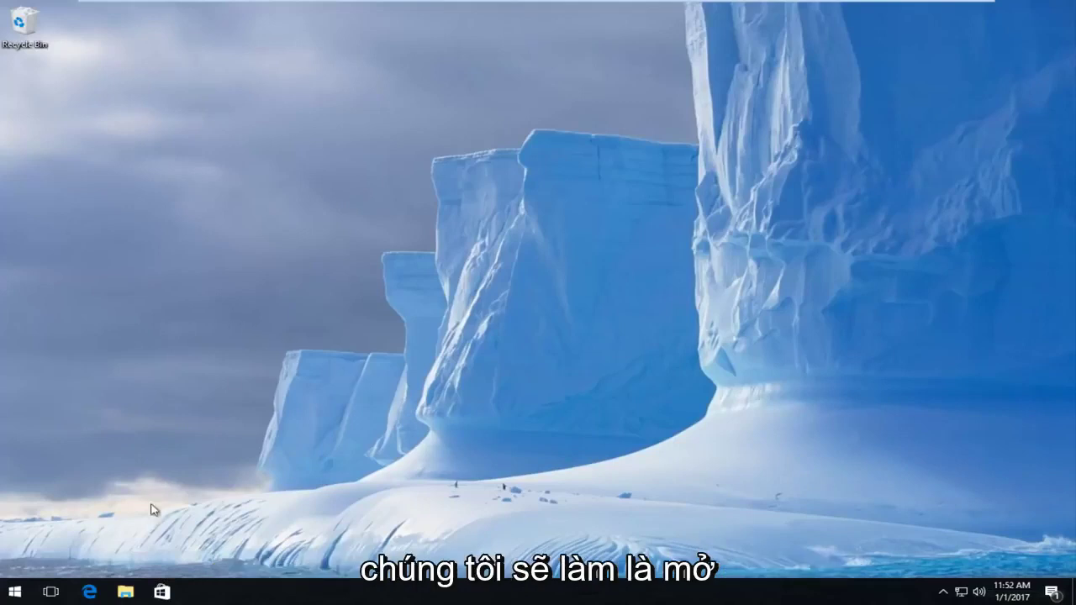
# Launch Google Chrome by searching 'chrome' from the Start menu.
pyautogui.click(14, 591)
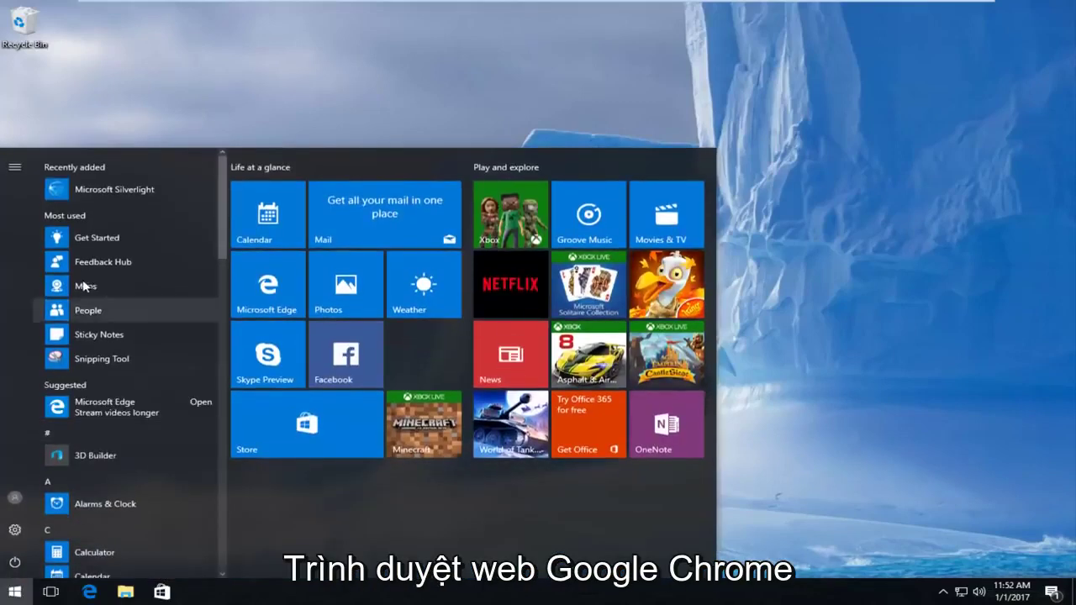
pyautogui.click(85, 505)
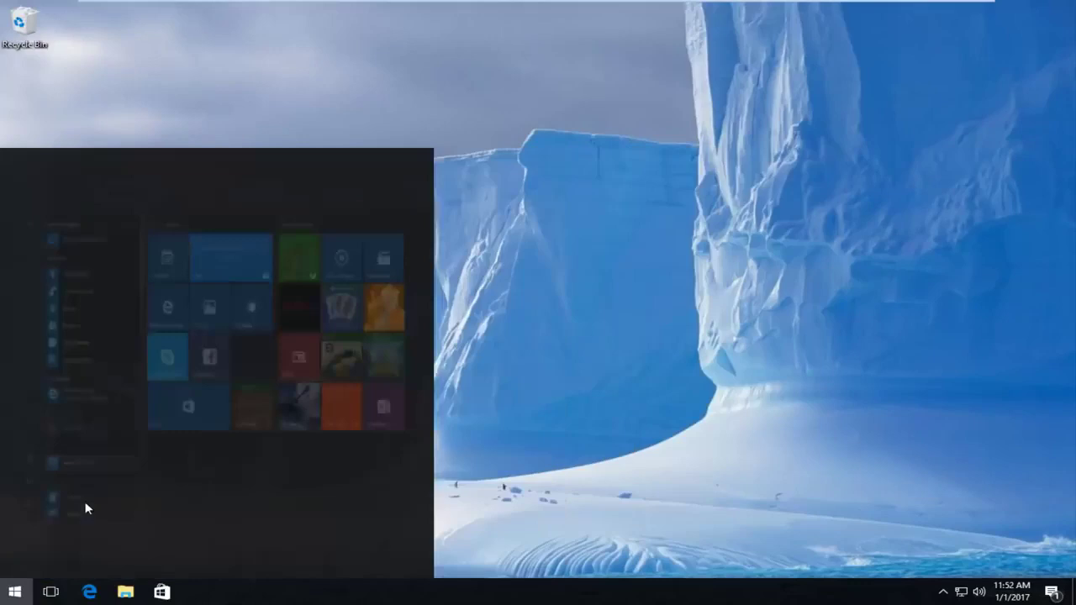
pyautogui.write('chrome')
pyautogui.click(119, 222)
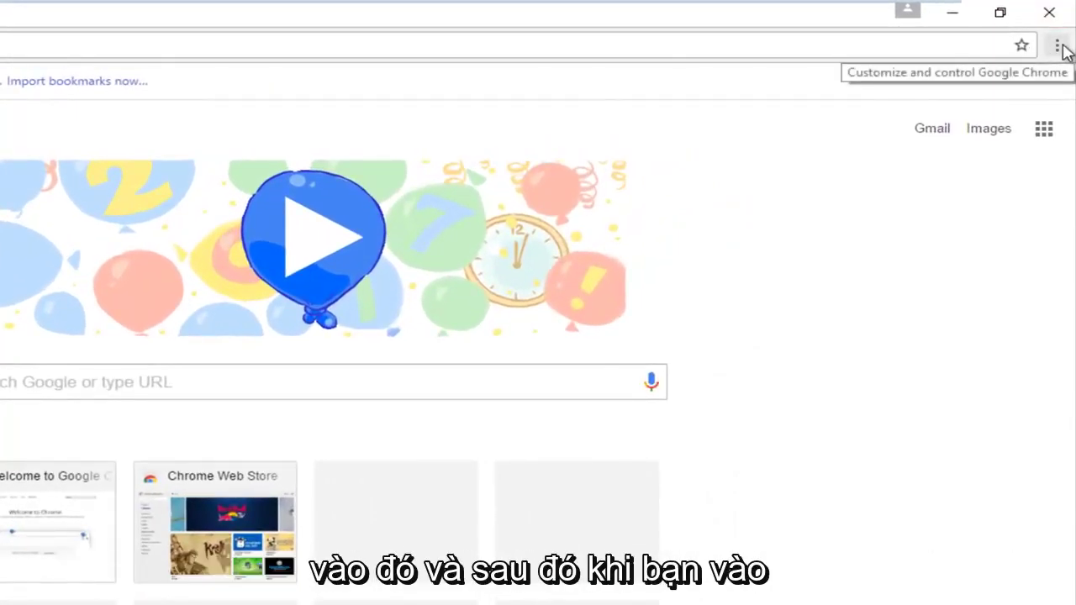
# Bring up Chrome's Clear browsing data options from the three-dot menu.
pyautogui.click(1059, 46)
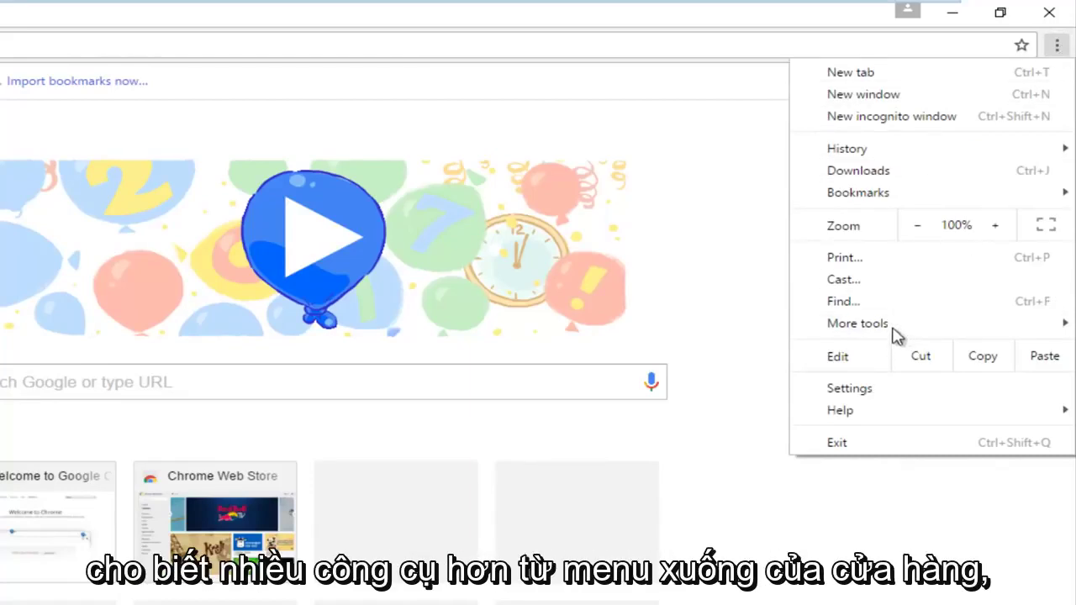
pyautogui.moveTo(857, 324)
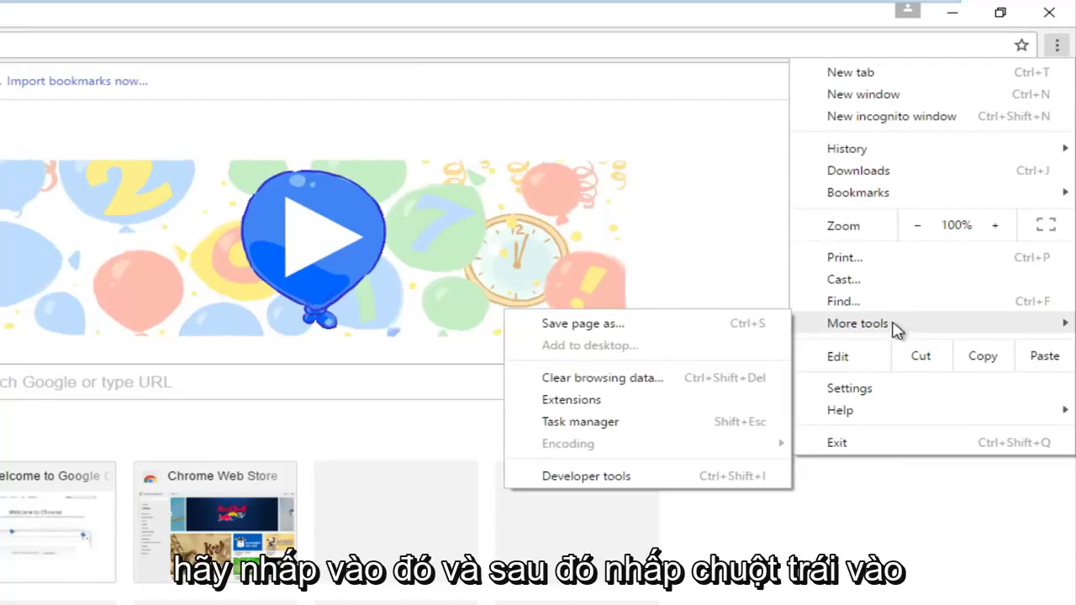
pyautogui.click(588, 380)
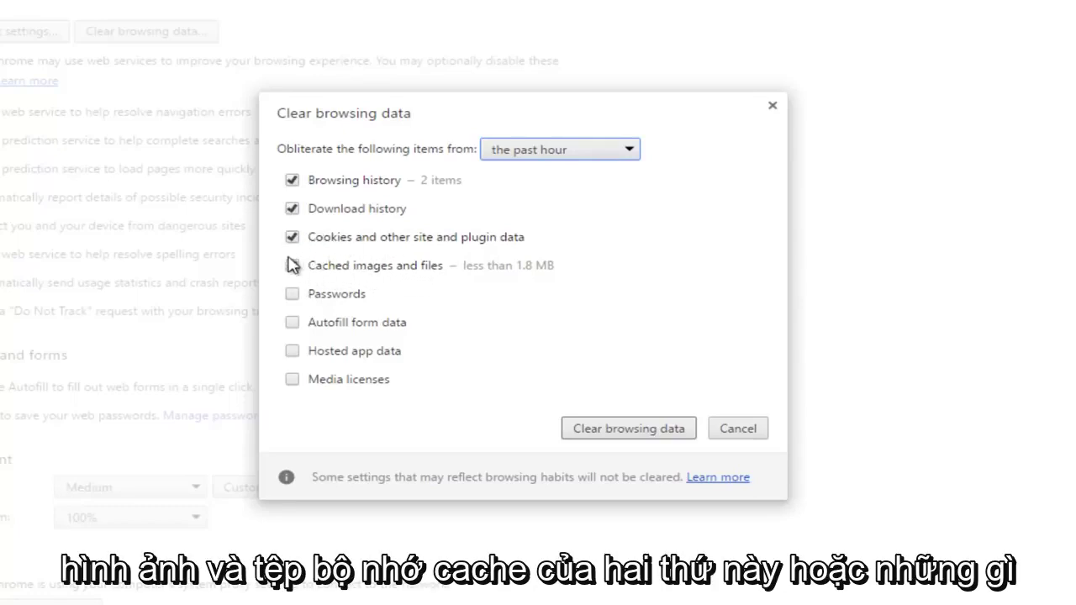
# Clear cookies and cached files from the beginning of time, keeping browsing and download history.
pyautogui.click(292, 209)
pyautogui.click(293, 180)
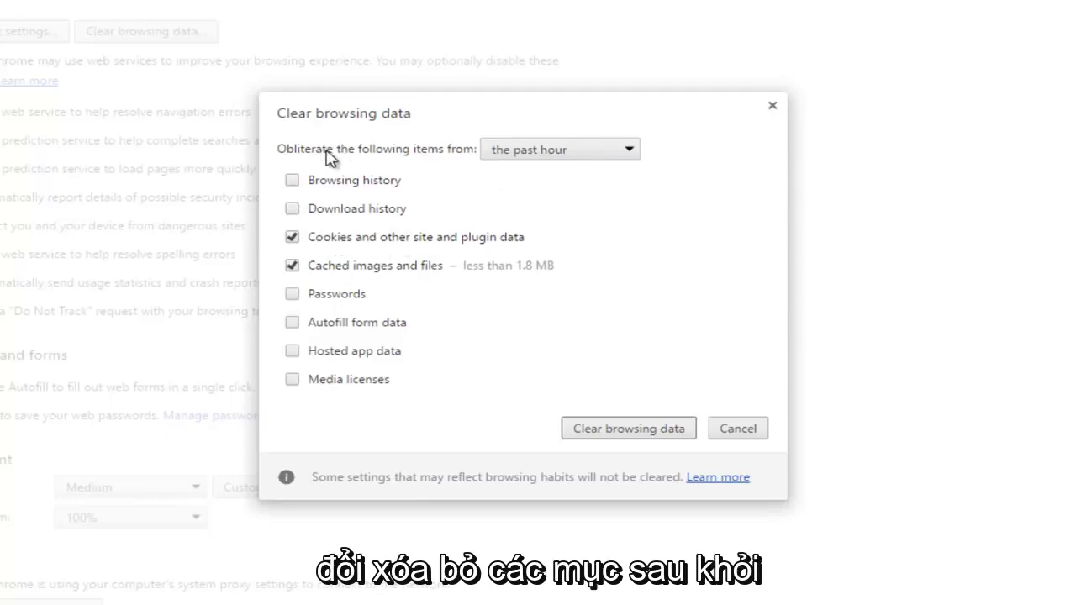
pyautogui.click(607, 150)
pyautogui.click(546, 233)
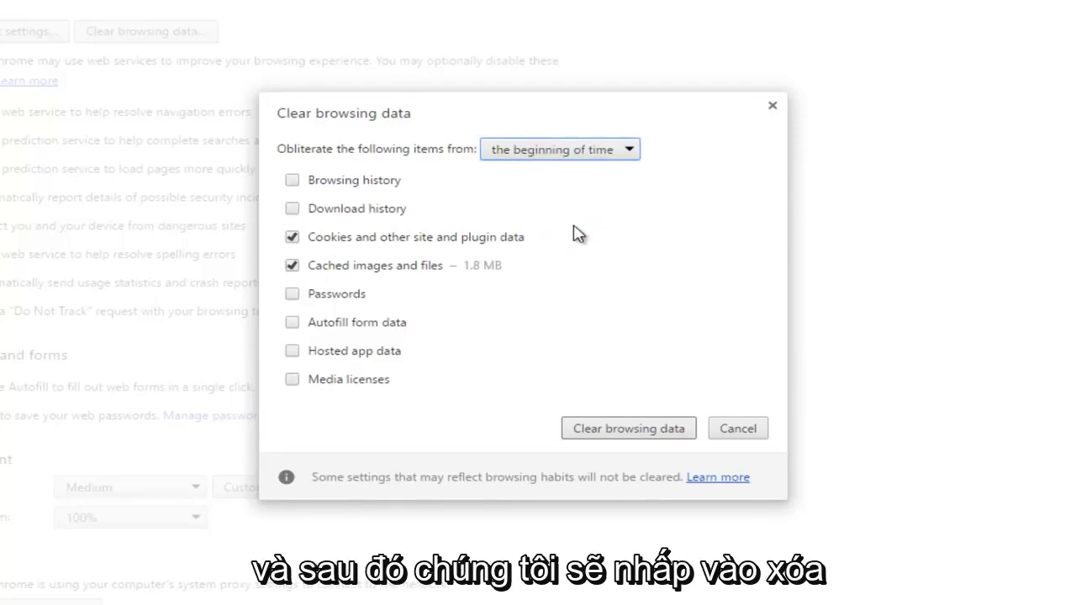
pyautogui.click(628, 430)
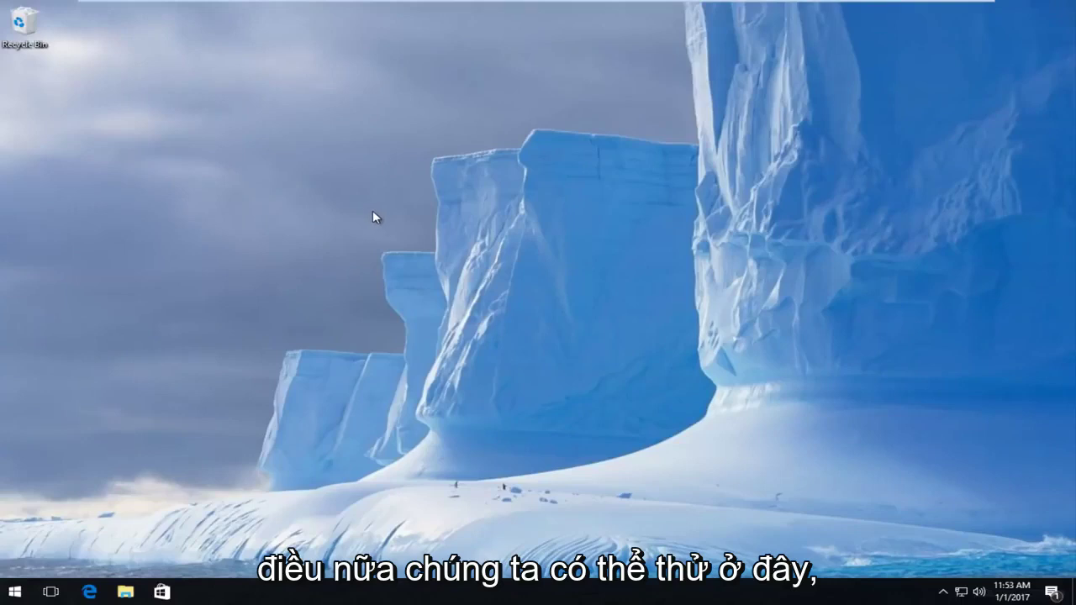
# Launch Command Prompt (Admin) from the Start right-click menu and approve UAC.
pyautogui.rightClick(14, 592)
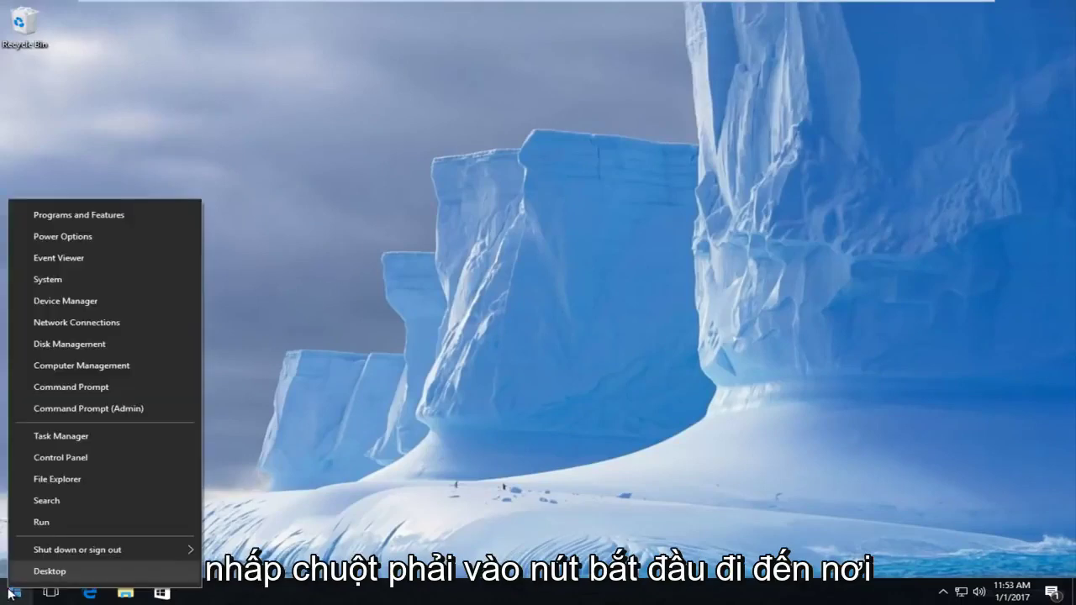
pyautogui.click(94, 410)
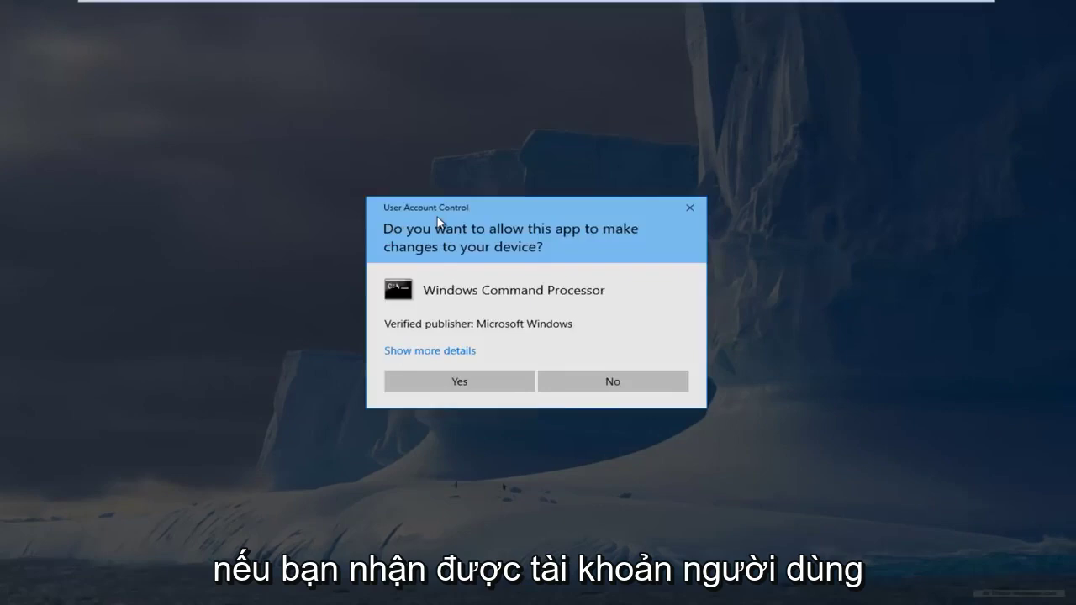
pyautogui.click(440, 380)
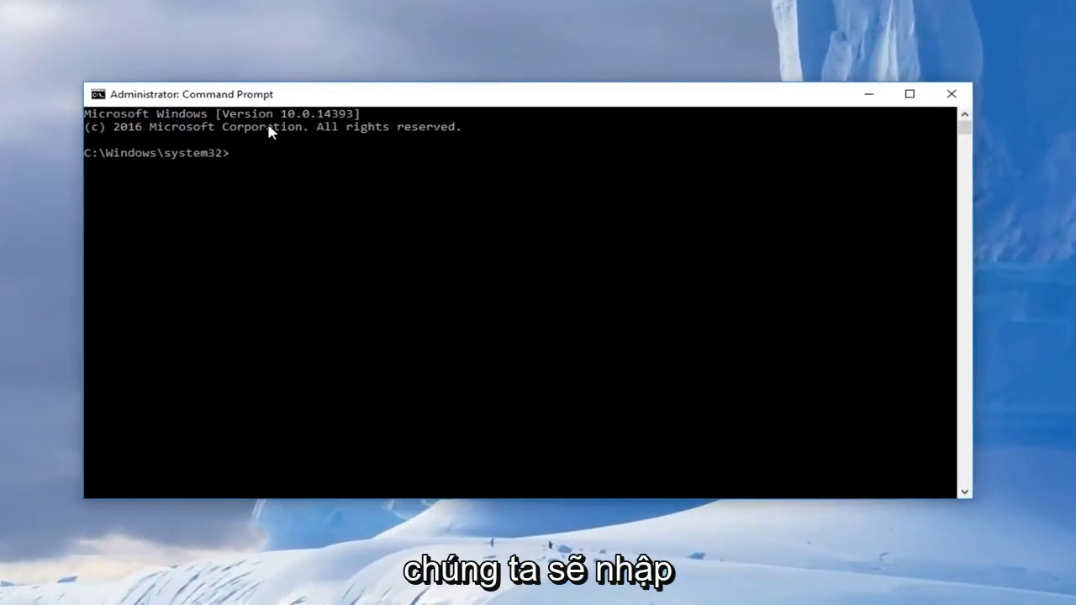
# Release the IP lease with ipconfig /release, then list adapters with ipconfig /all.
pyautogui.write('ipco')
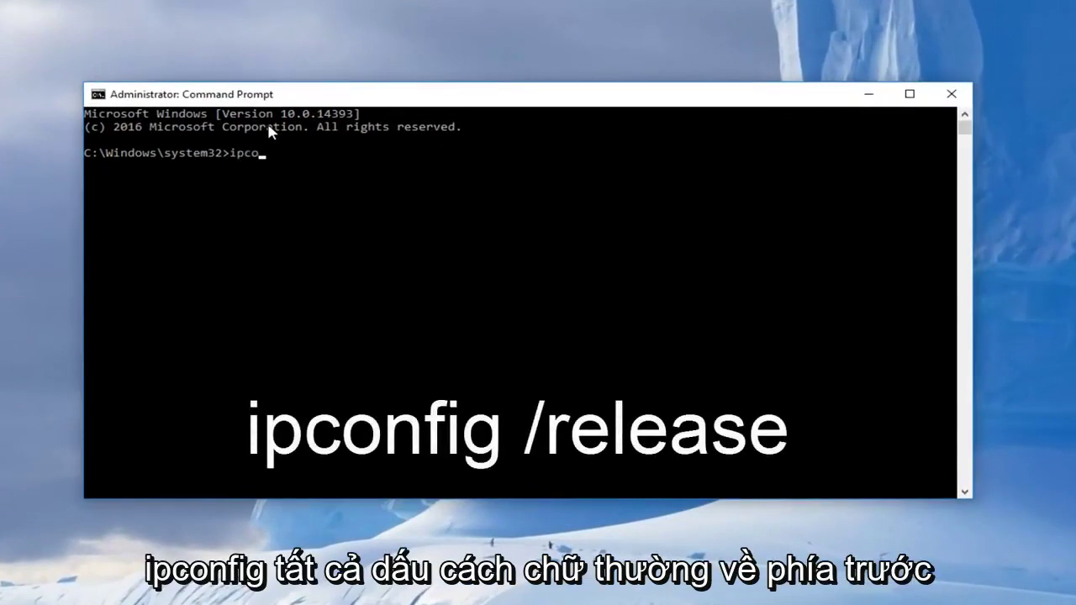
pyautogui.write('nfig')
pyautogui.write(' /')
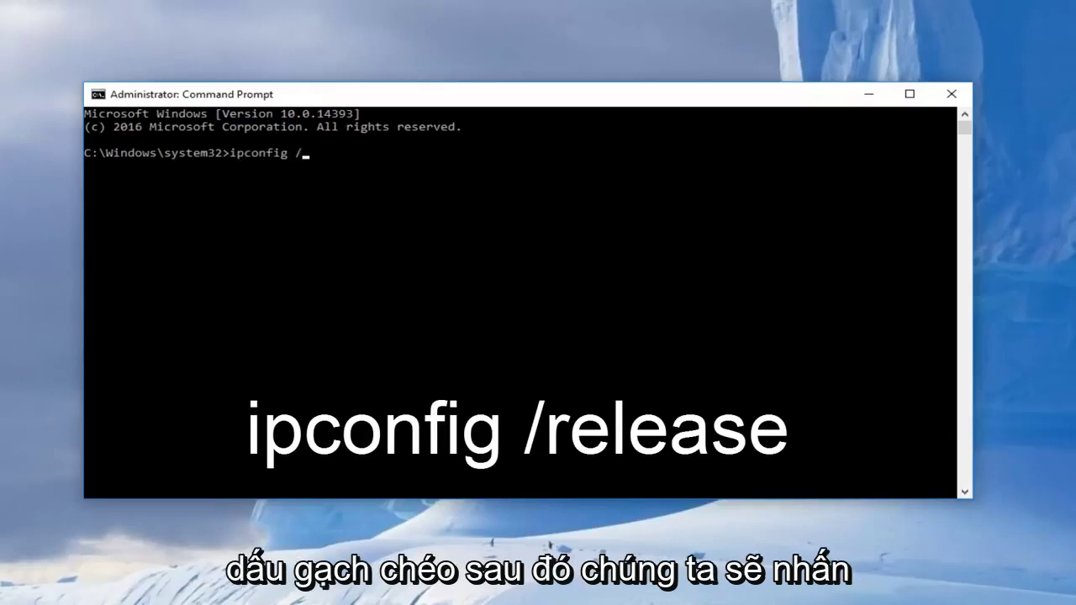
pyautogui.write('release')
pyautogui.press('Return')
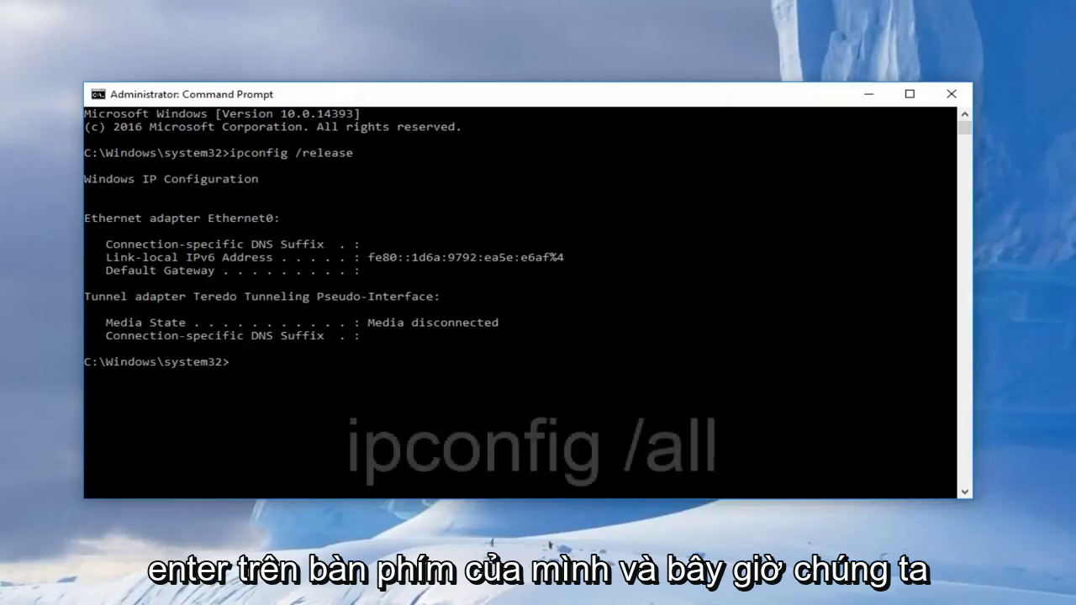
pyautogui.write('ipcon')
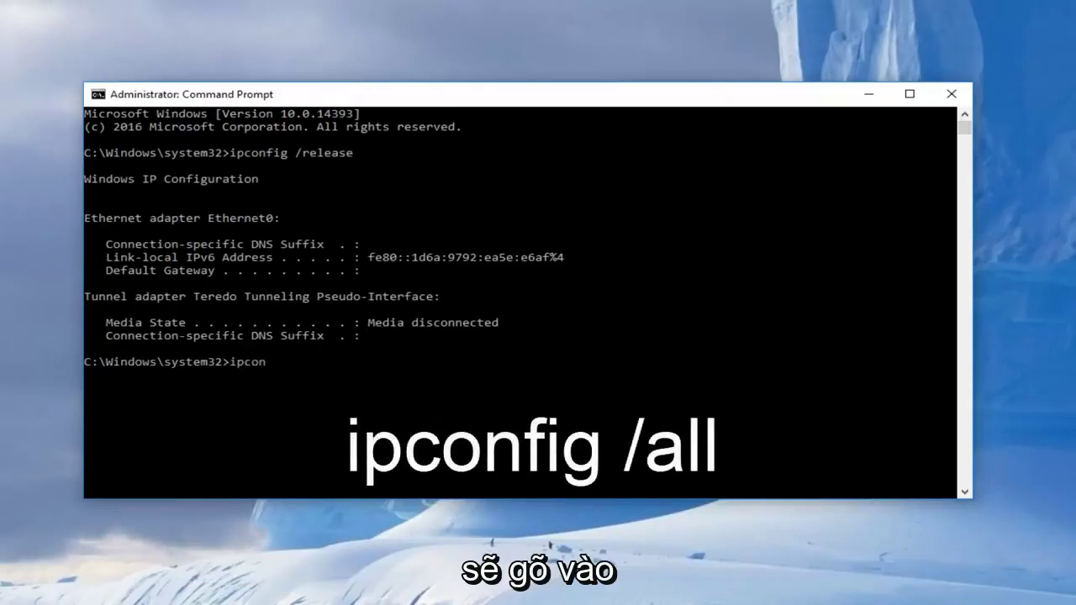
pyautogui.write('fig /')
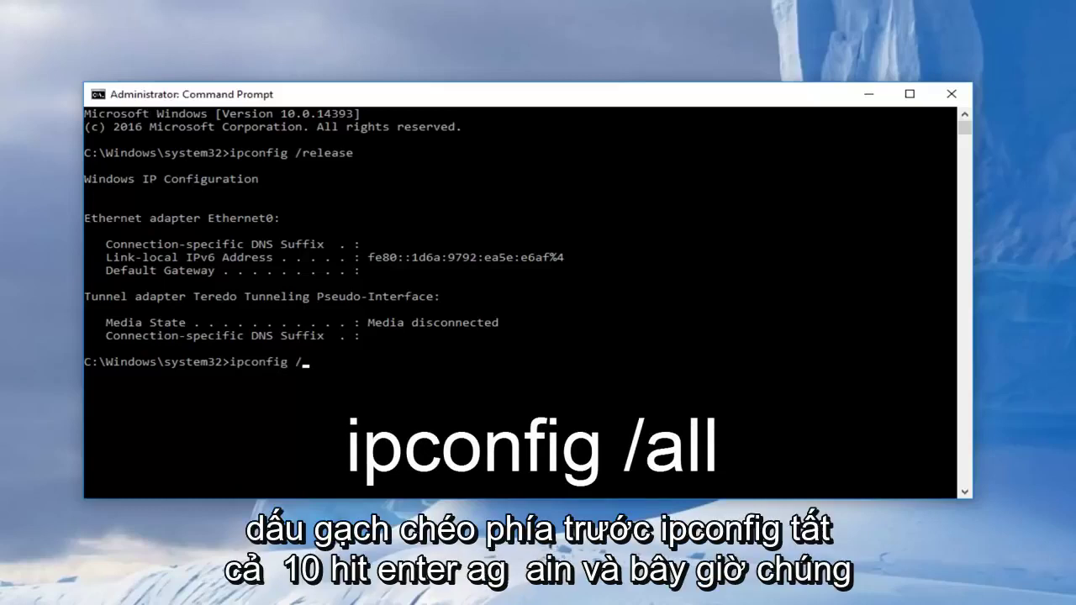
pyautogui.write('all')
pyautogui.press('Return')
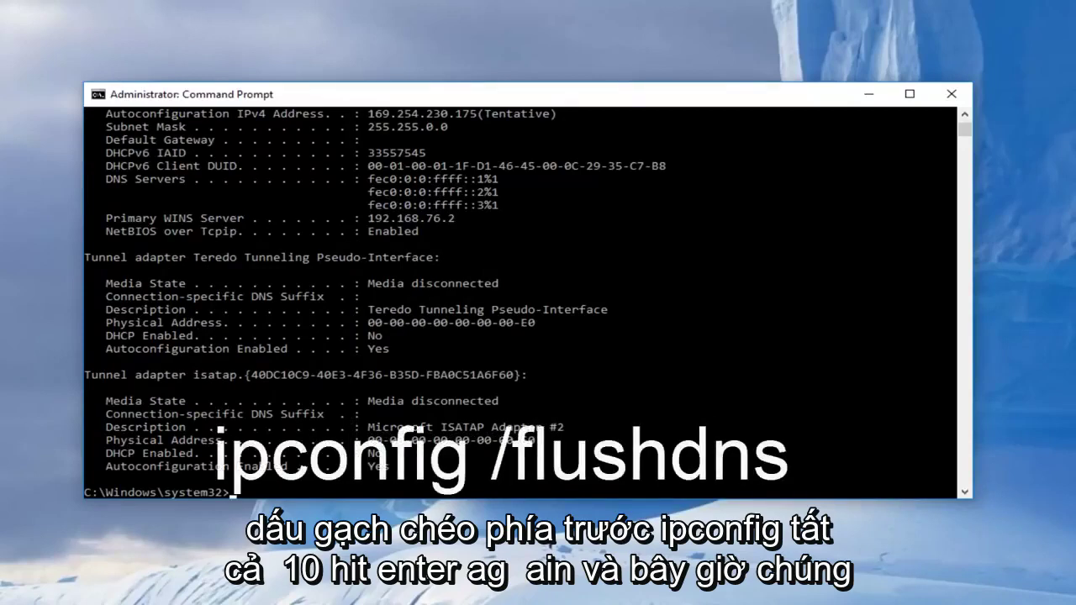
# Flush the DNS cache with ipconfig /flushdns and start ipconfig /renew.
pyautogui.write('ipco')
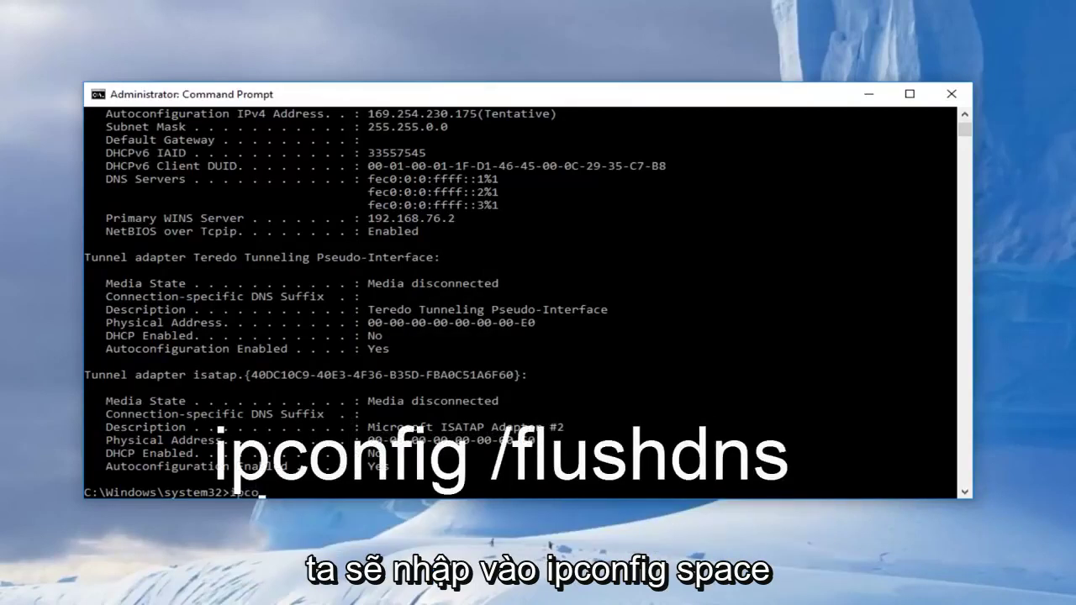
pyautogui.write('nfig /')
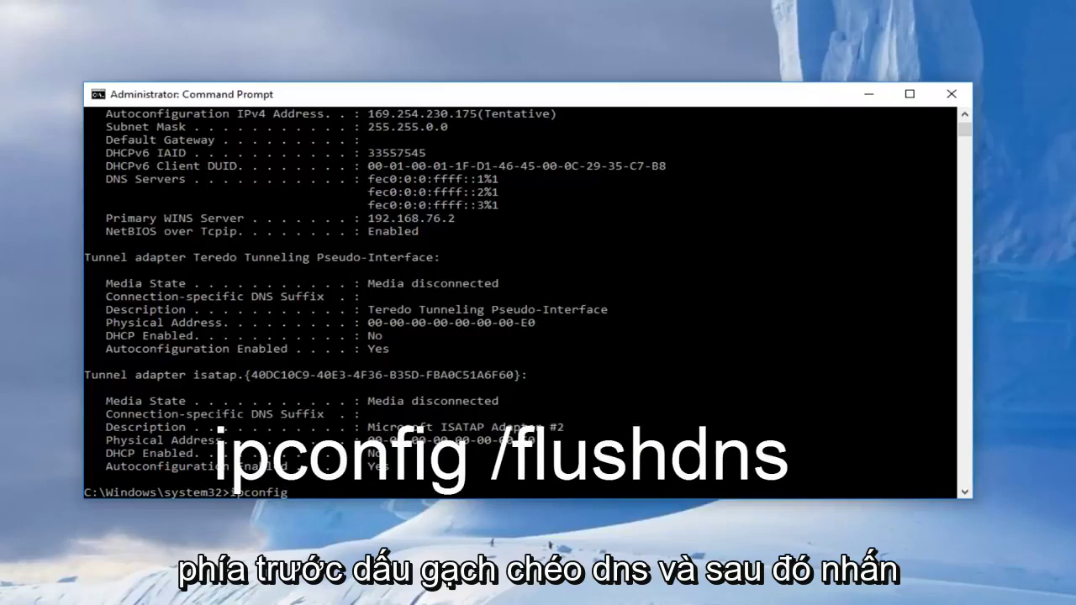
pyautogui.write('flush')
pyautogui.write('dns')
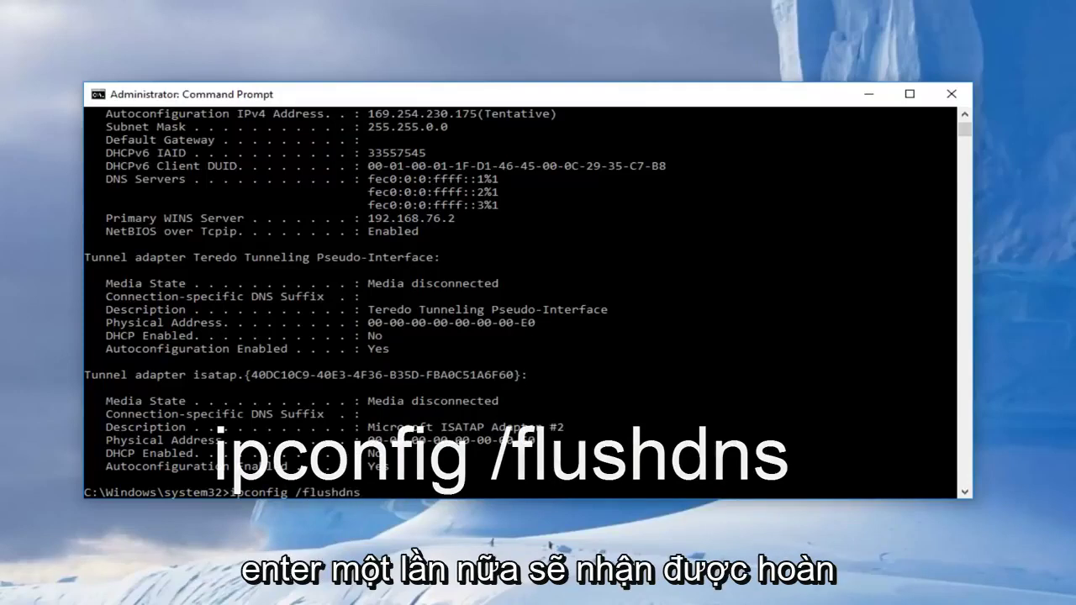
pyautogui.press('Return')
pyautogui.write('ip')
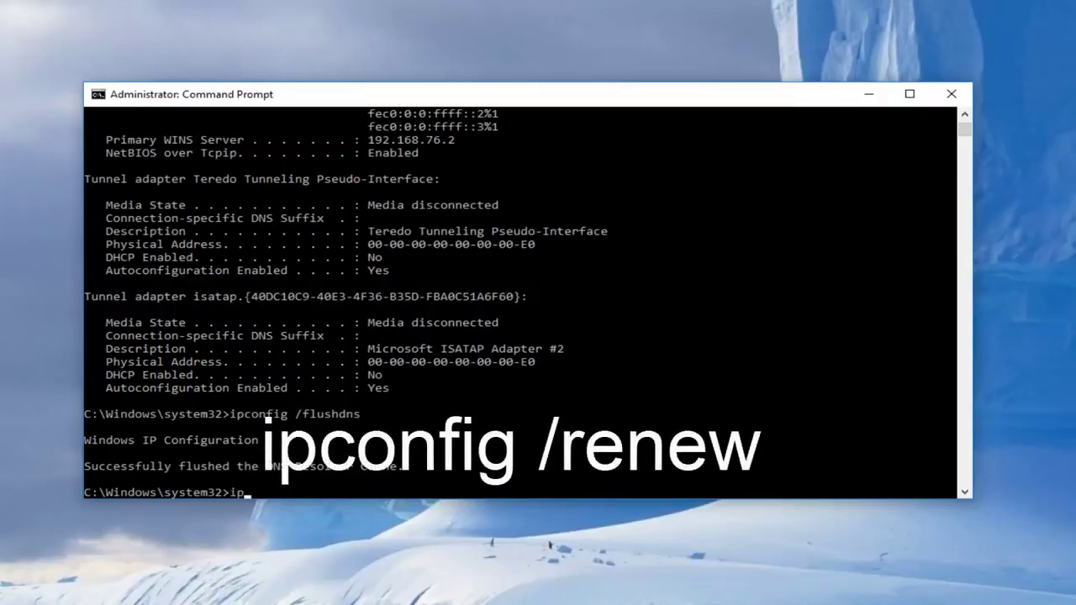
pyautogui.write('config /')
pyautogui.write('renew')
pyautogui.press('Return')
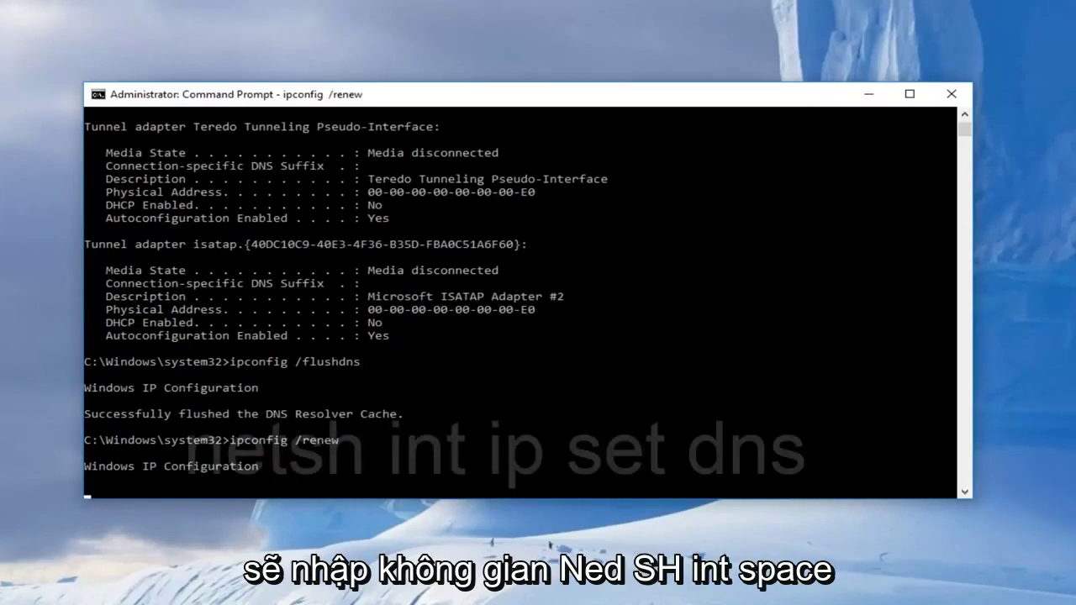
# Run netsh int ip set dns to display its usage help.
pyautogui.write('nets')
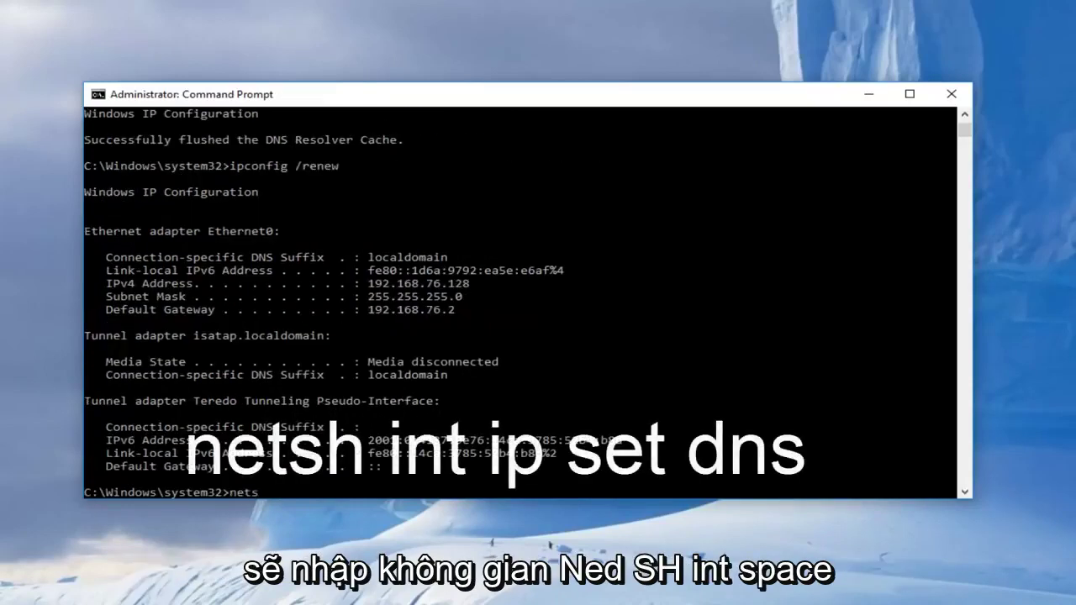
pyautogui.write('h')
pyautogui.press('BackSpace')
pyautogui.write('int ')
pyautogui.write('ip ')
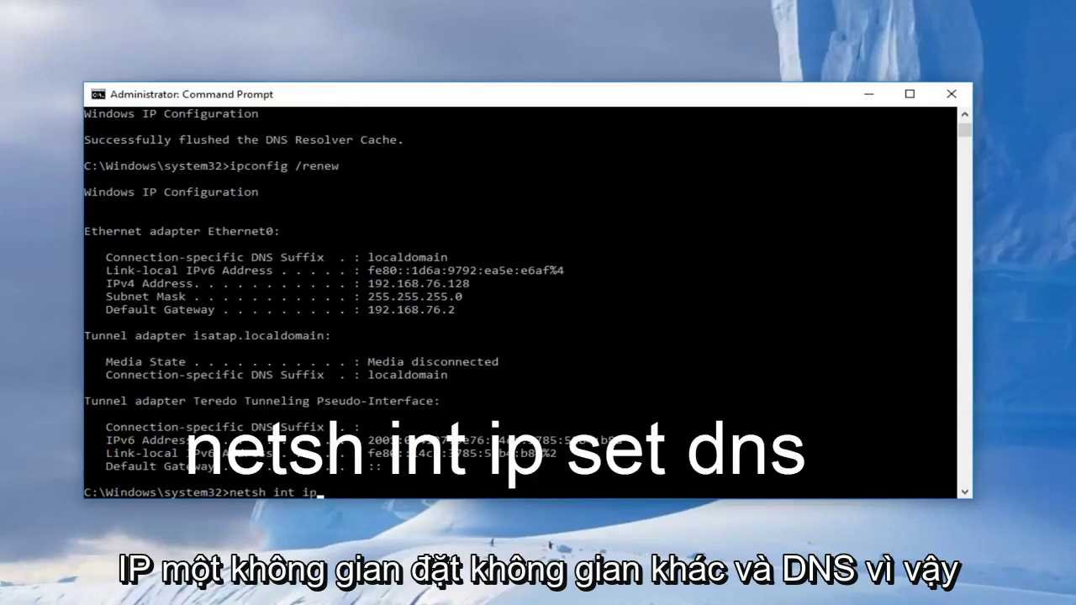
pyautogui.write('set ')
pyautogui.write('dns')
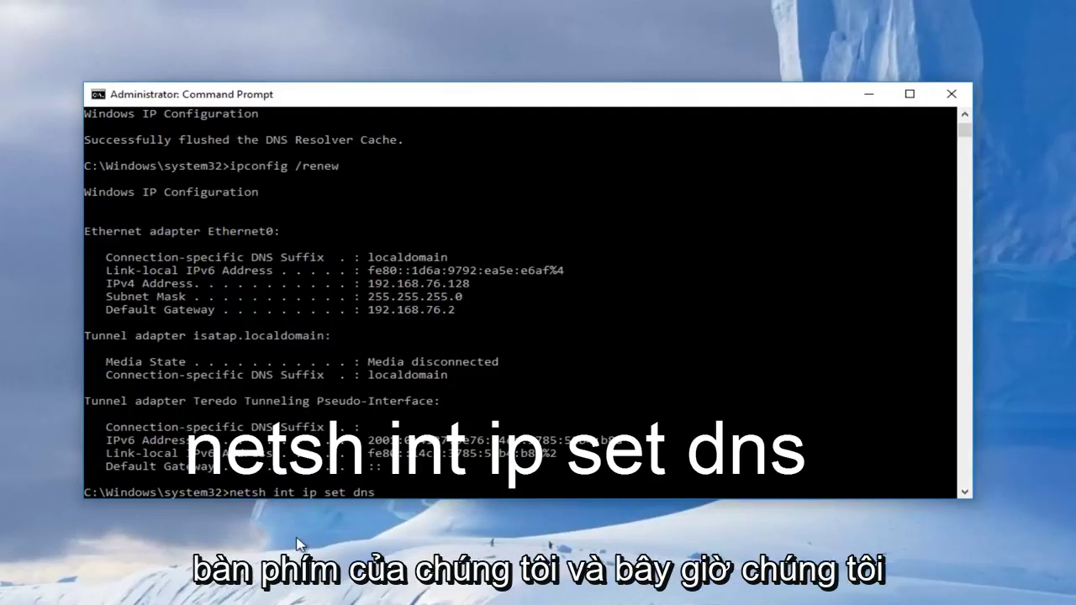
pyautogui.press('Return')
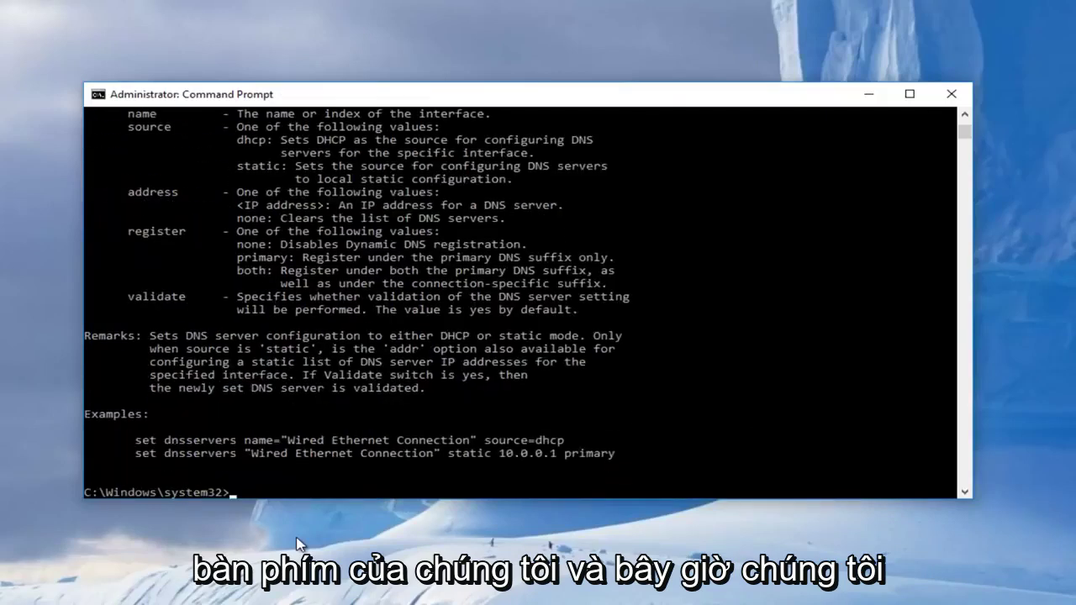
# Reset the Winsock catalog with netsh winsock reset.
pyautogui.write('net')
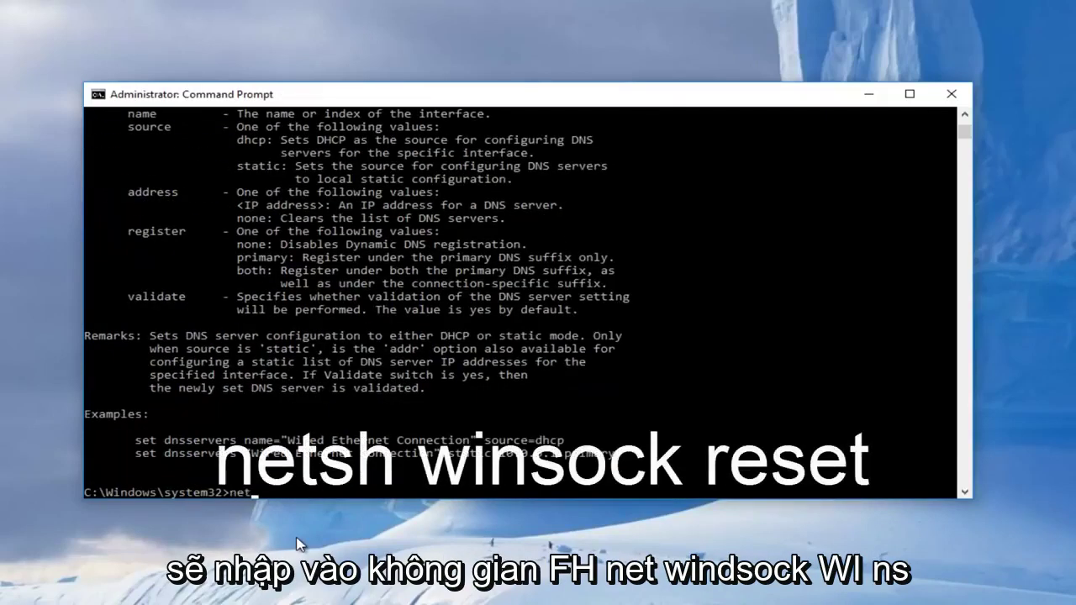
pyautogui.write('sh')
pyautogui.write(' winsock')
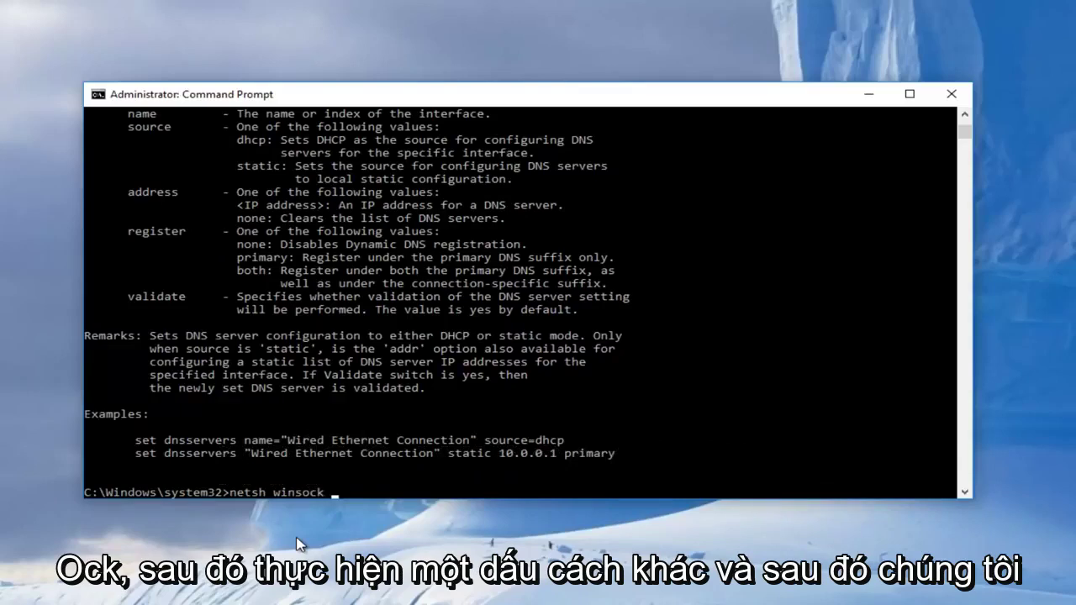
pyautogui.write(' reset')
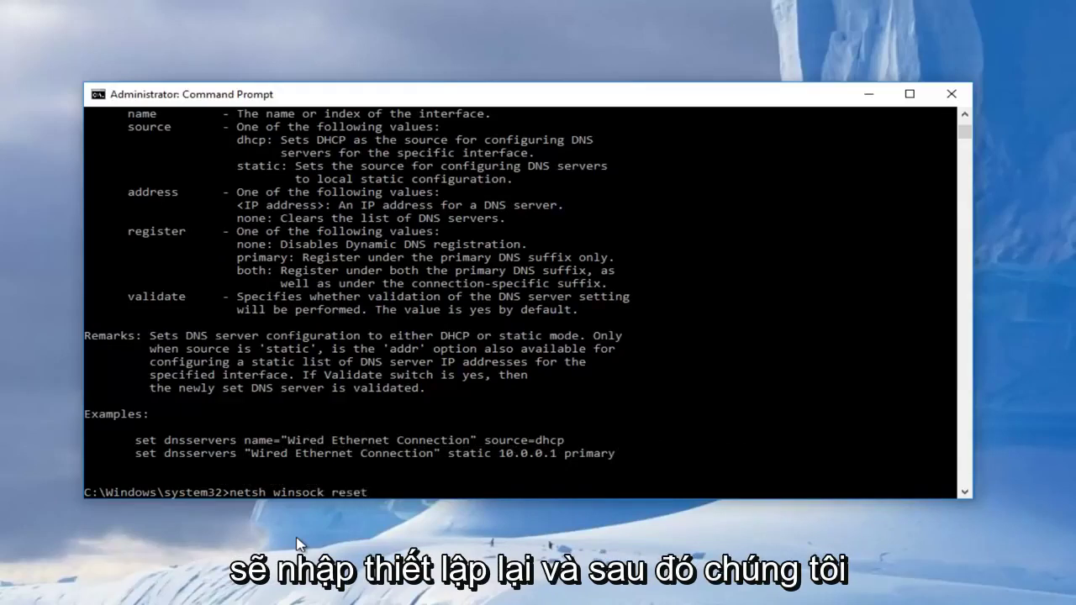
pyautogui.press('Return')
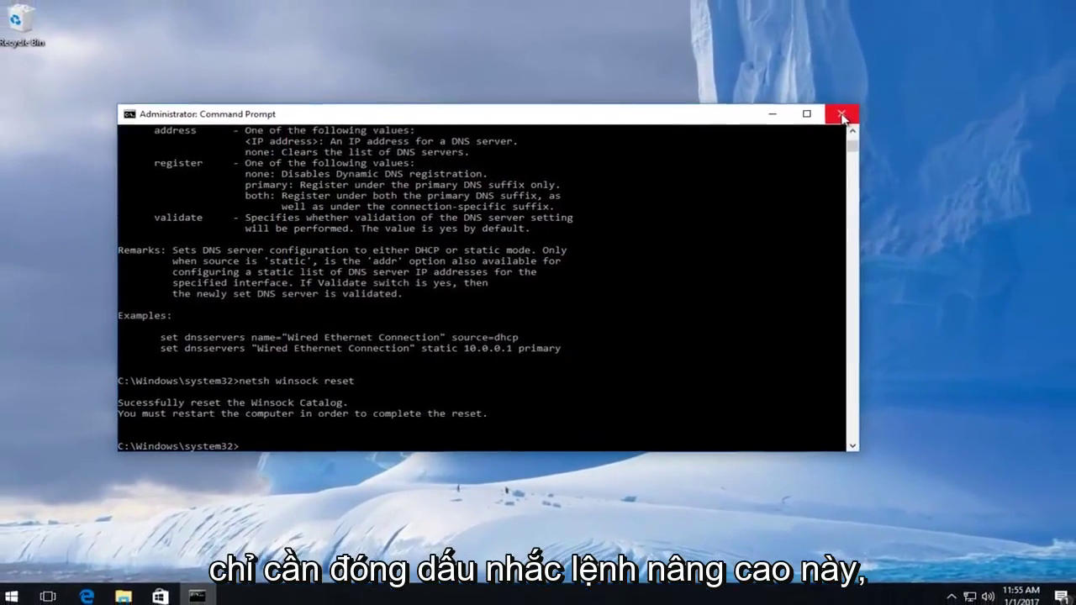
# Close the admin console and restart the computer from the Start menu Power options.
pyautogui.click(835, 116)
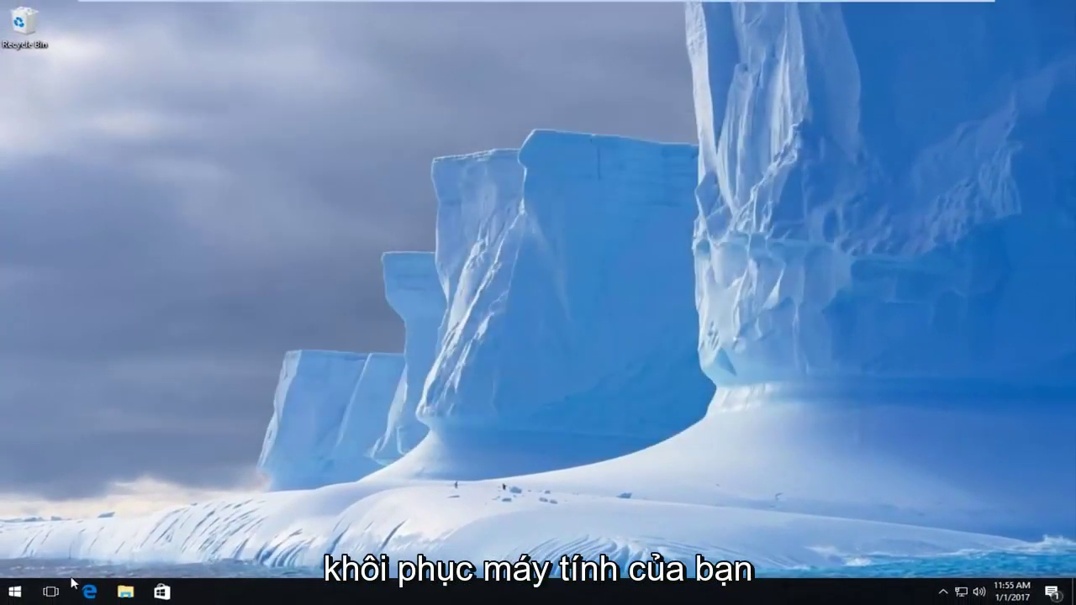
pyautogui.click(22, 597)
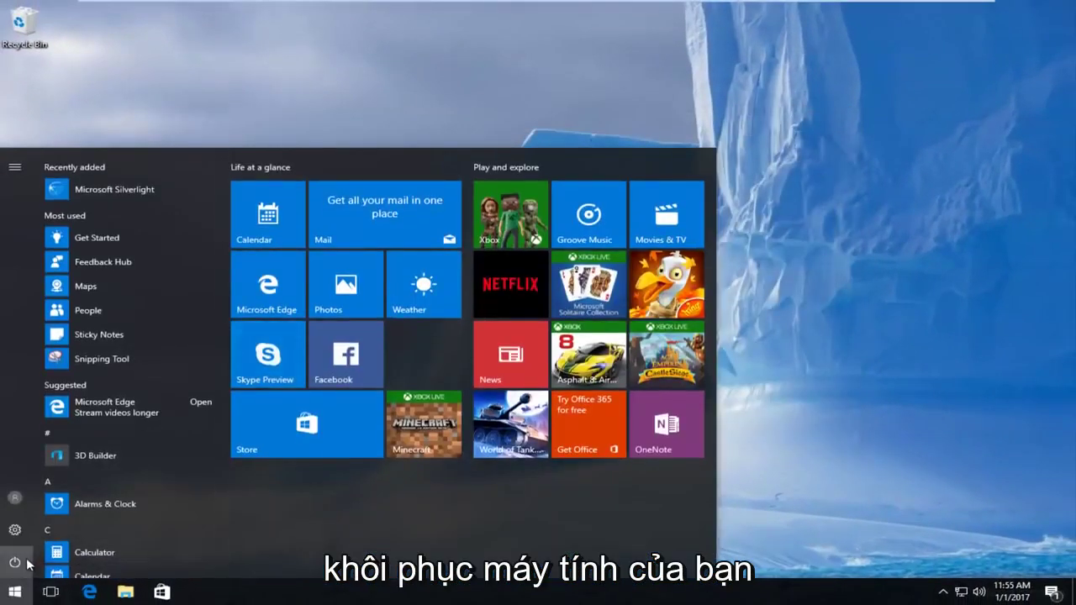
pyautogui.click(26, 562)
pyautogui.click(36, 528)
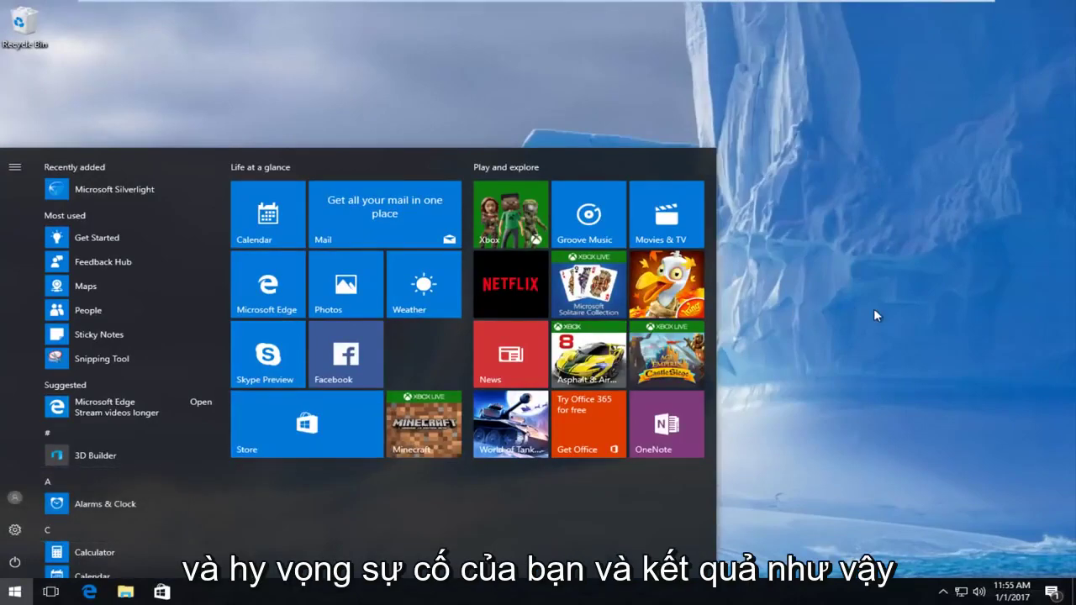